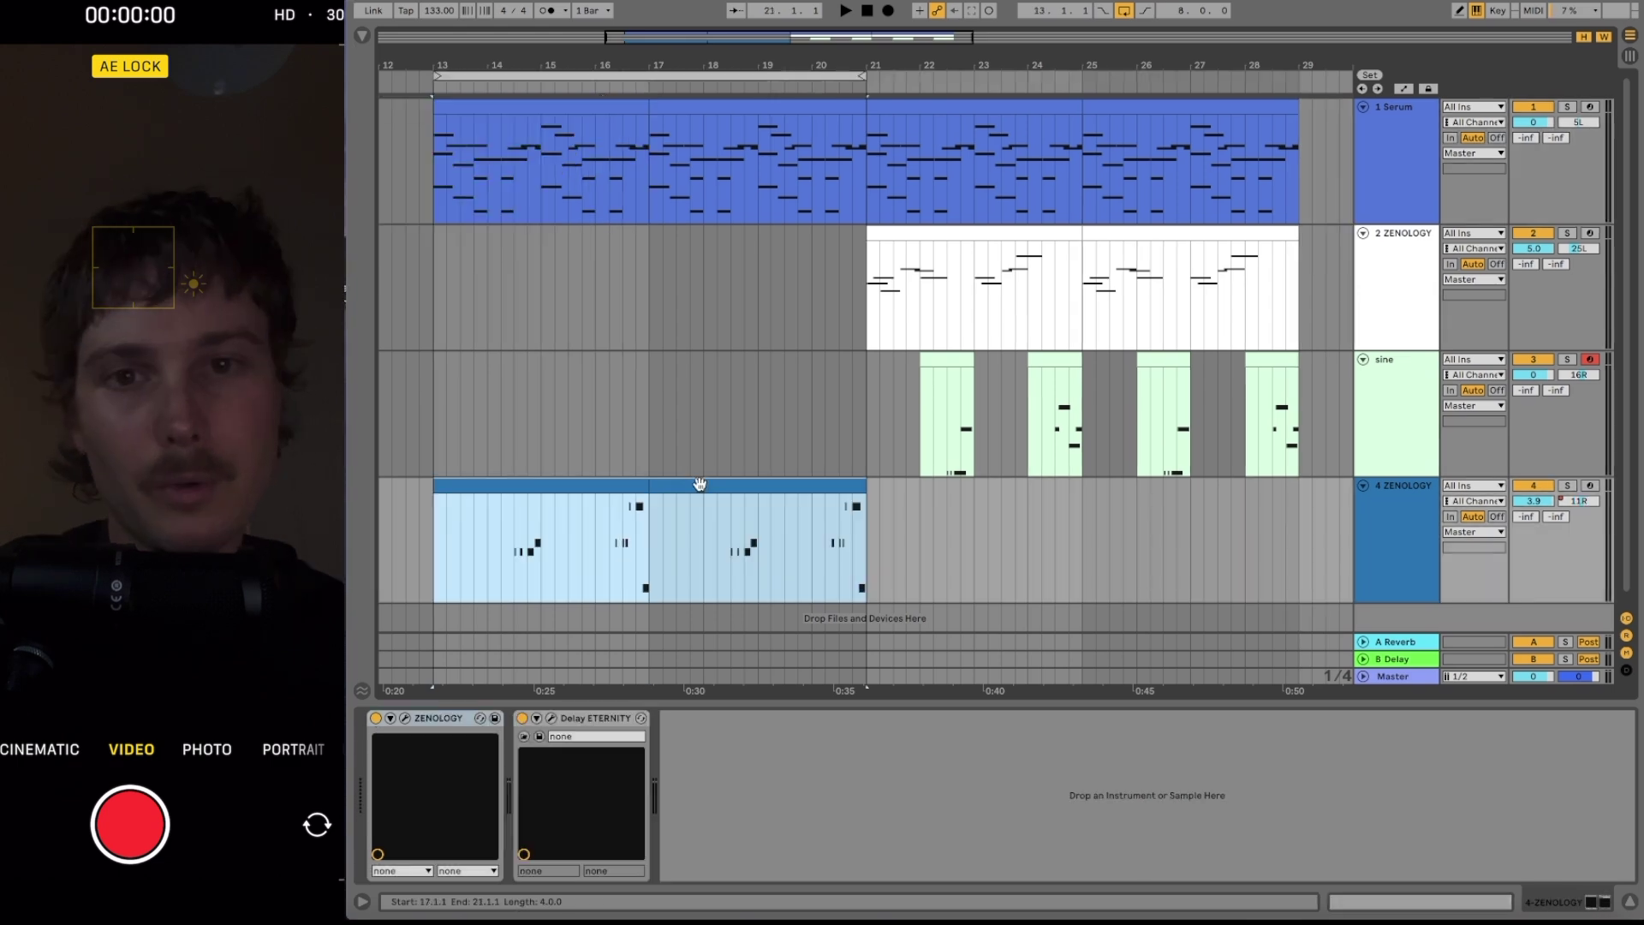
Step: Inspect the Serum bell chord notes and Serum's preset list, then reposition ZENOLOGY's 079: Solo Trumpet window
double_click(699, 484)
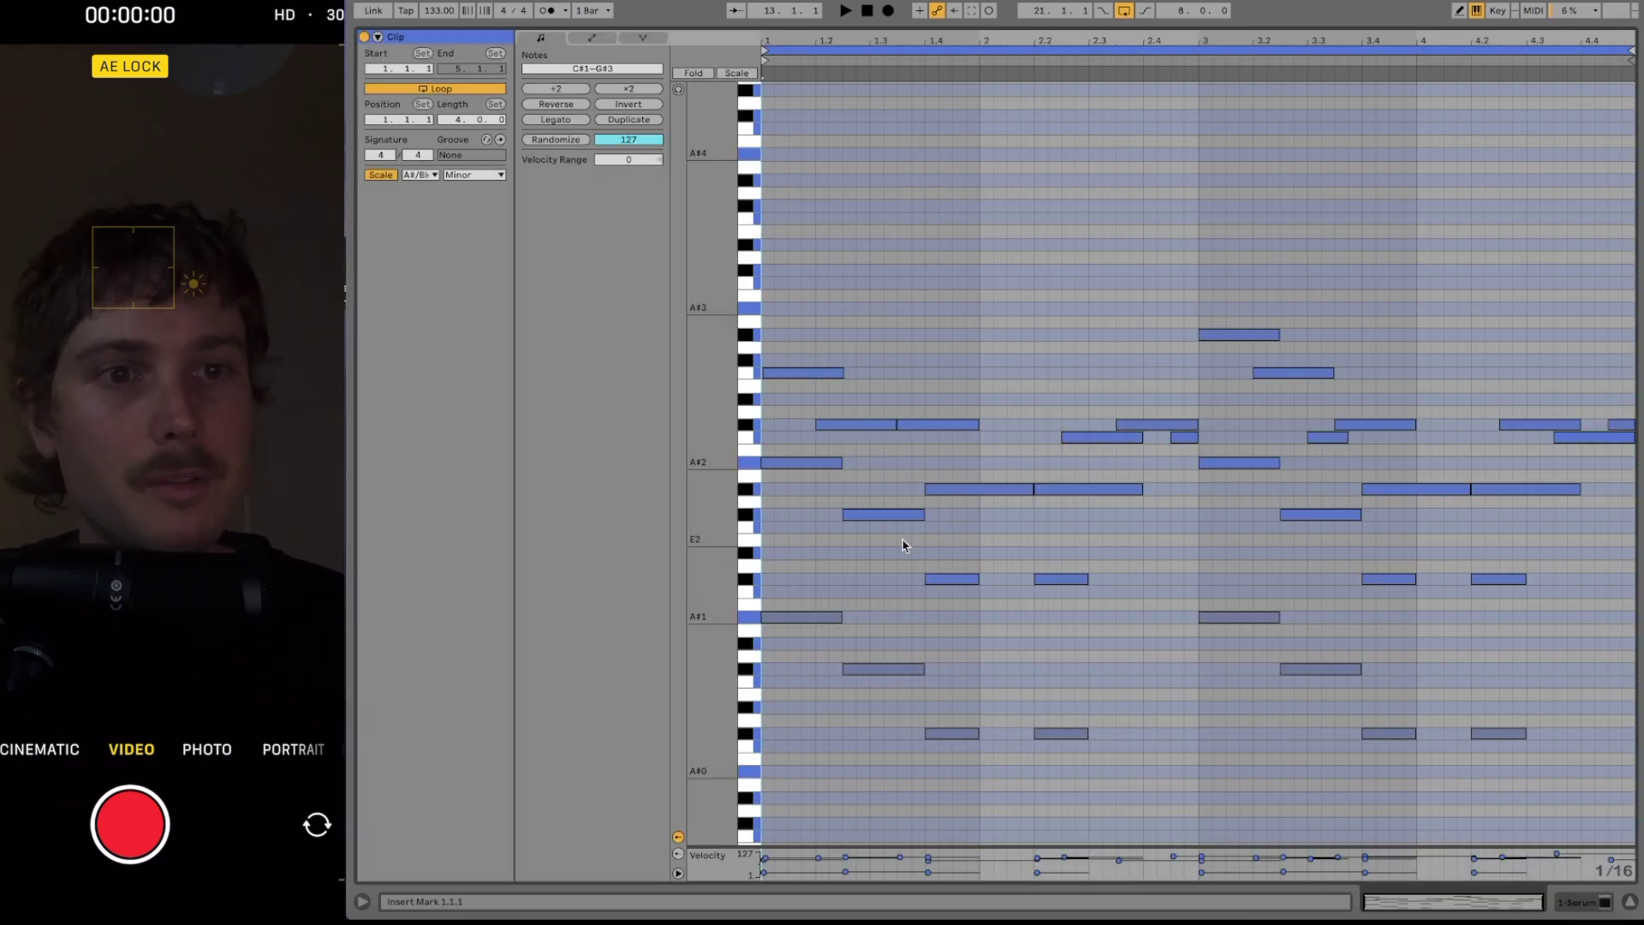
left_click(801, 617)
left_click(882, 668)
left_click(950, 734)
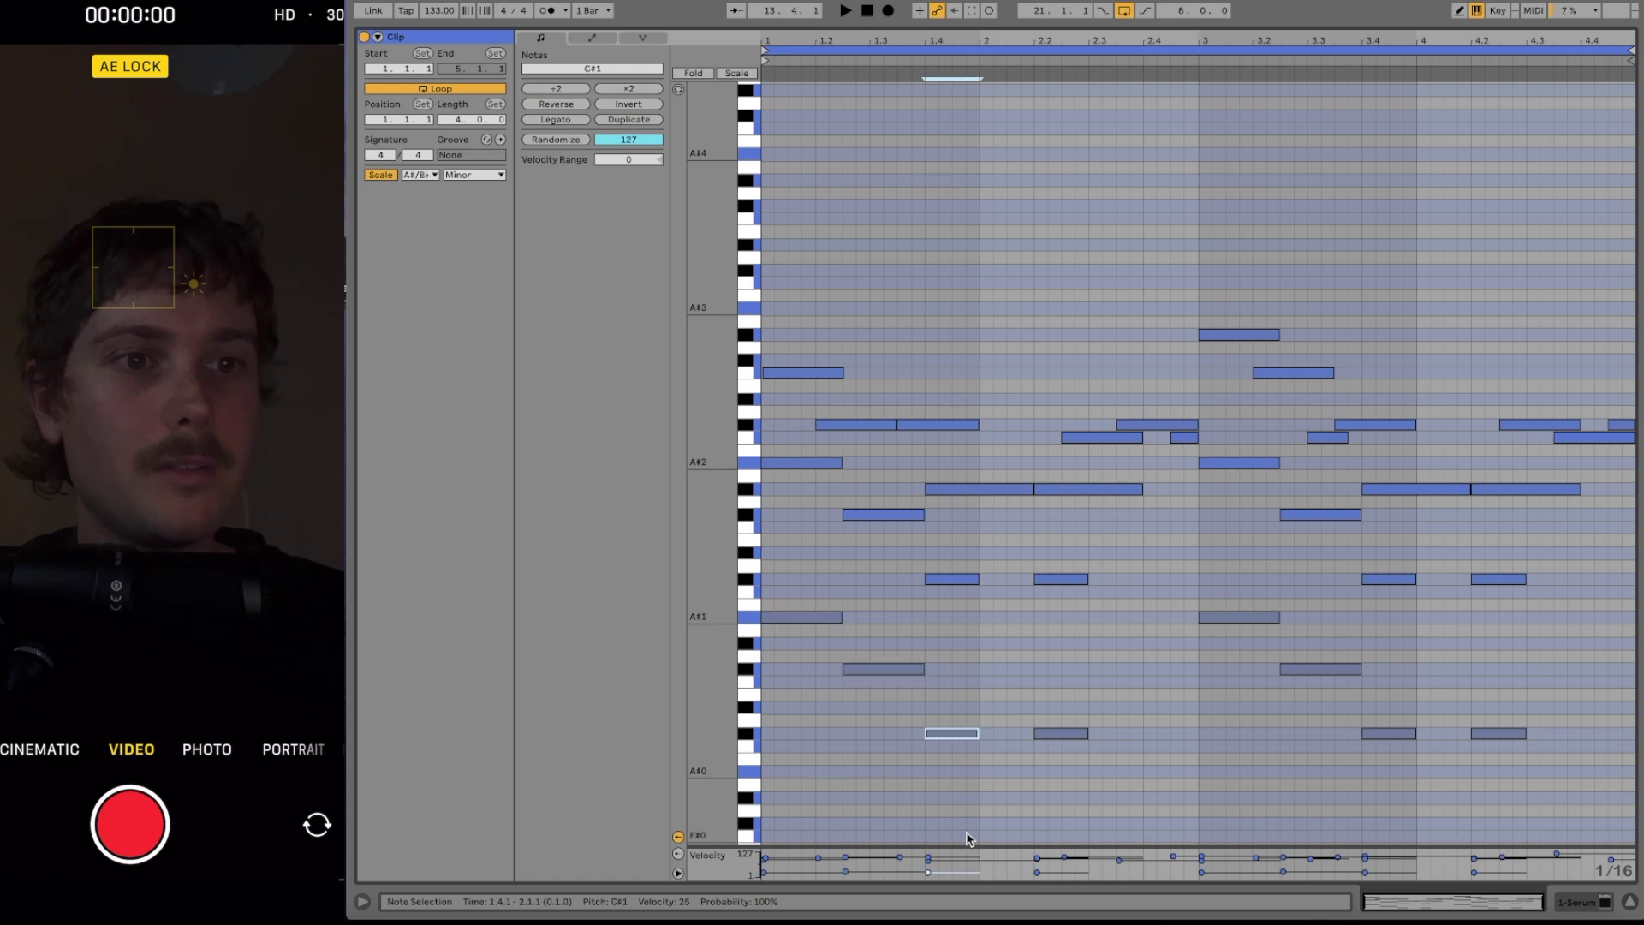
left_click(1010, 565)
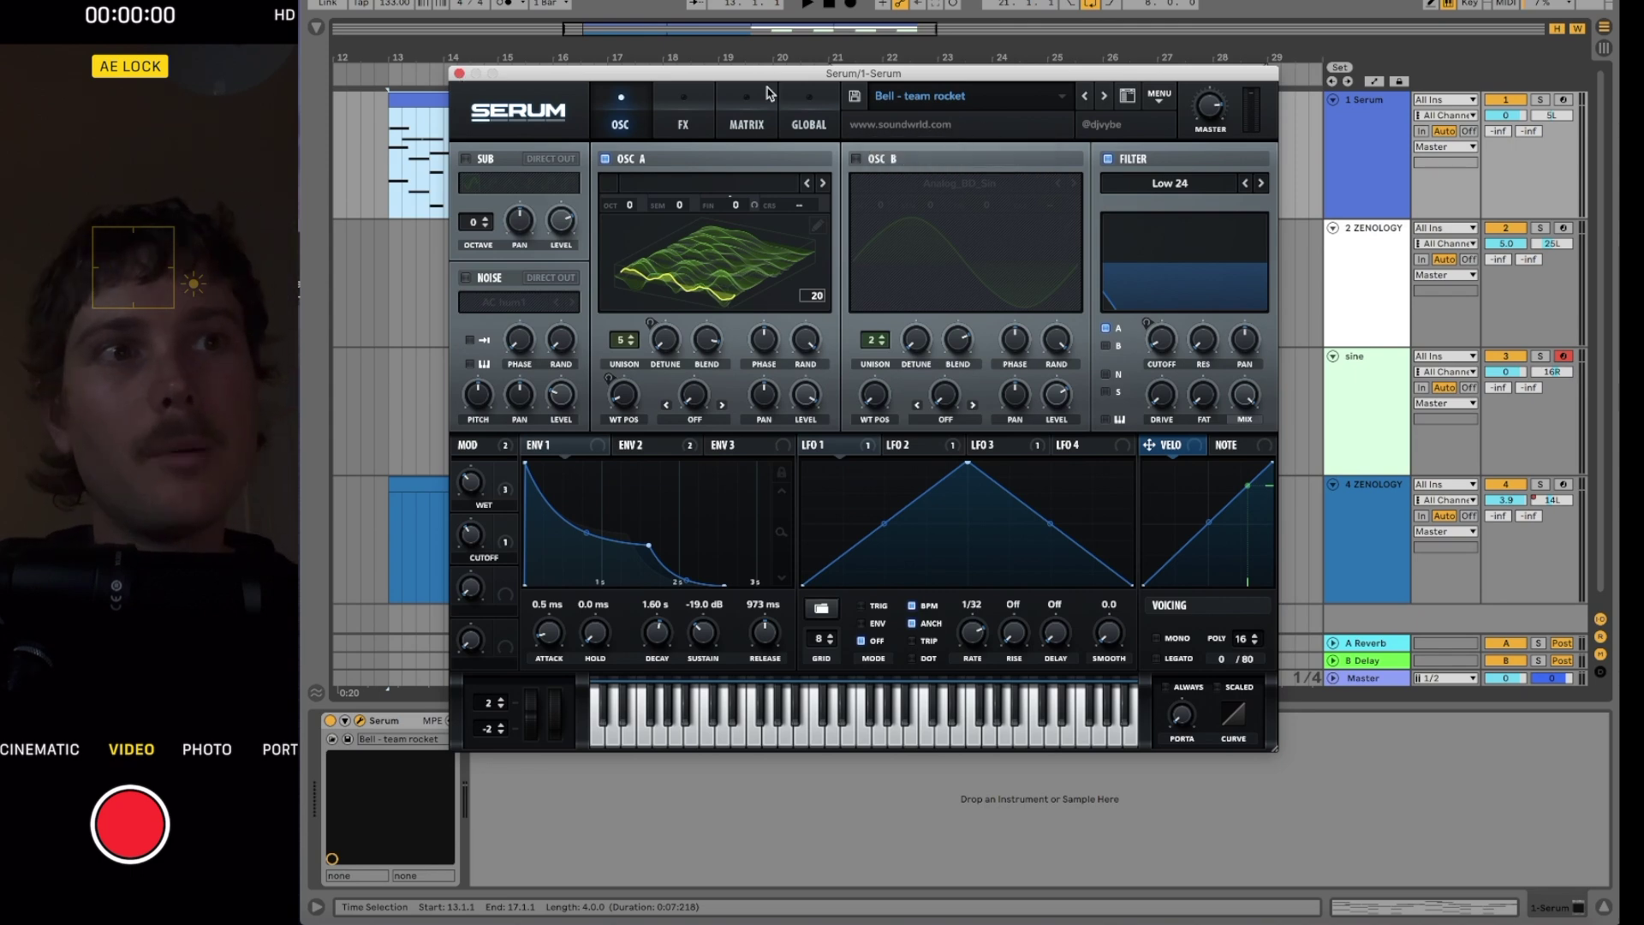
left_click(907, 98)
mouse_move(965, 281)
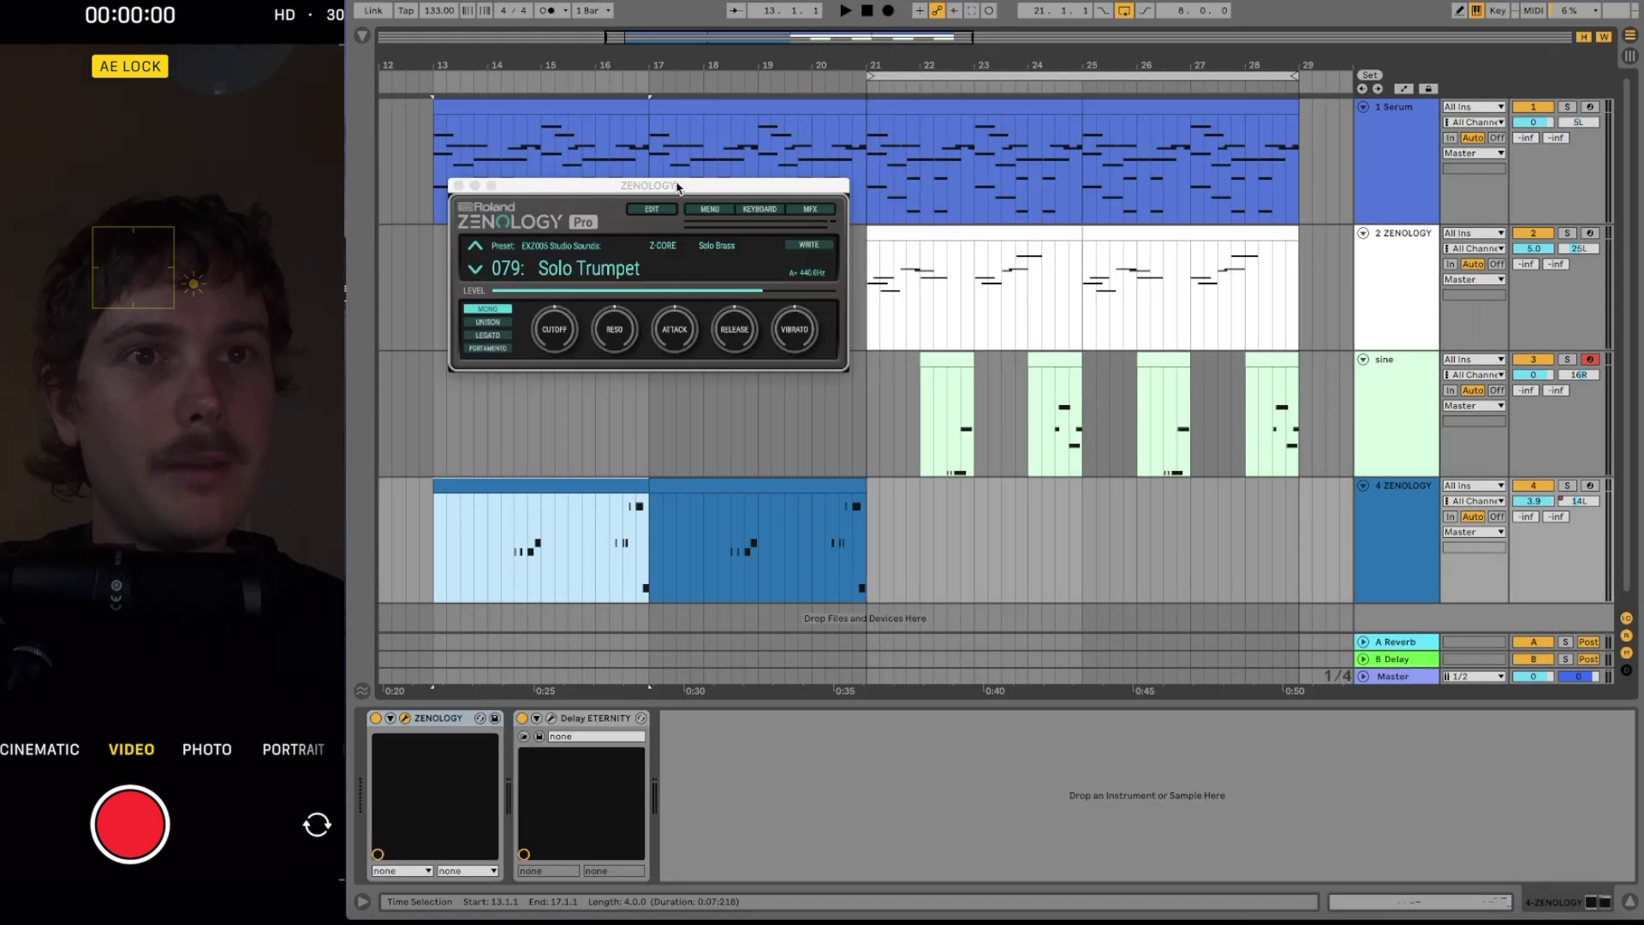
mouse_move(675, 180)
left_mouse_down()
mouse_move(687, 263)
mouse_move(704, 246)
left_mouse_up()
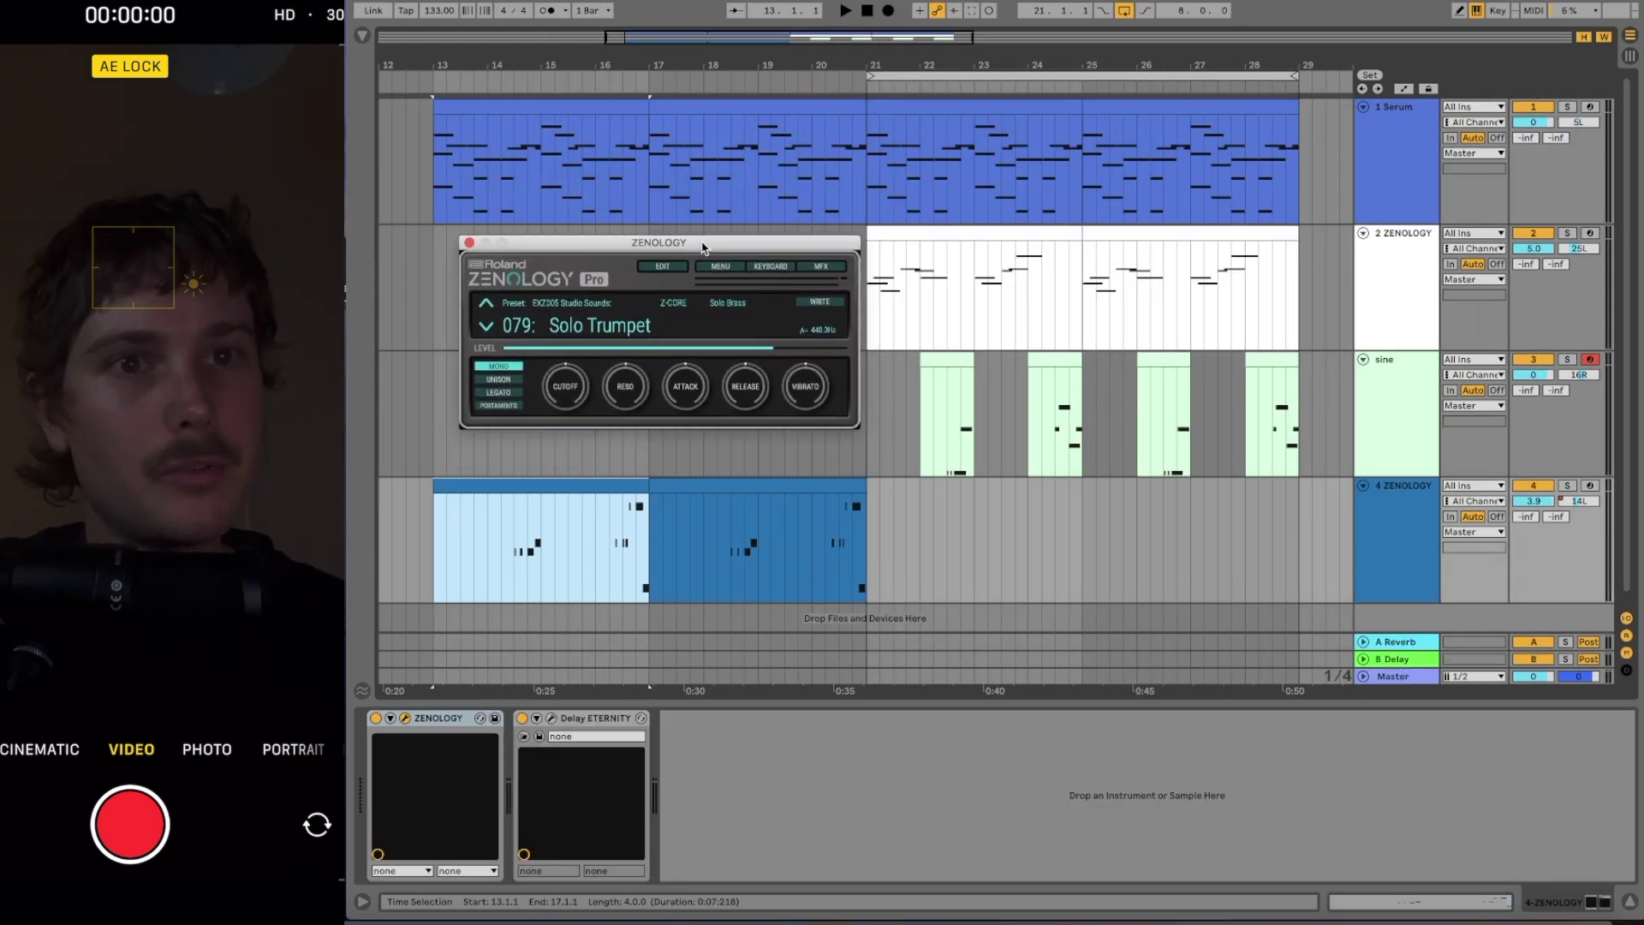
Step: Close ZENOLOGY, audition the loop, and bring up track 4's Delay ETERNITY device
left_click(469, 241)
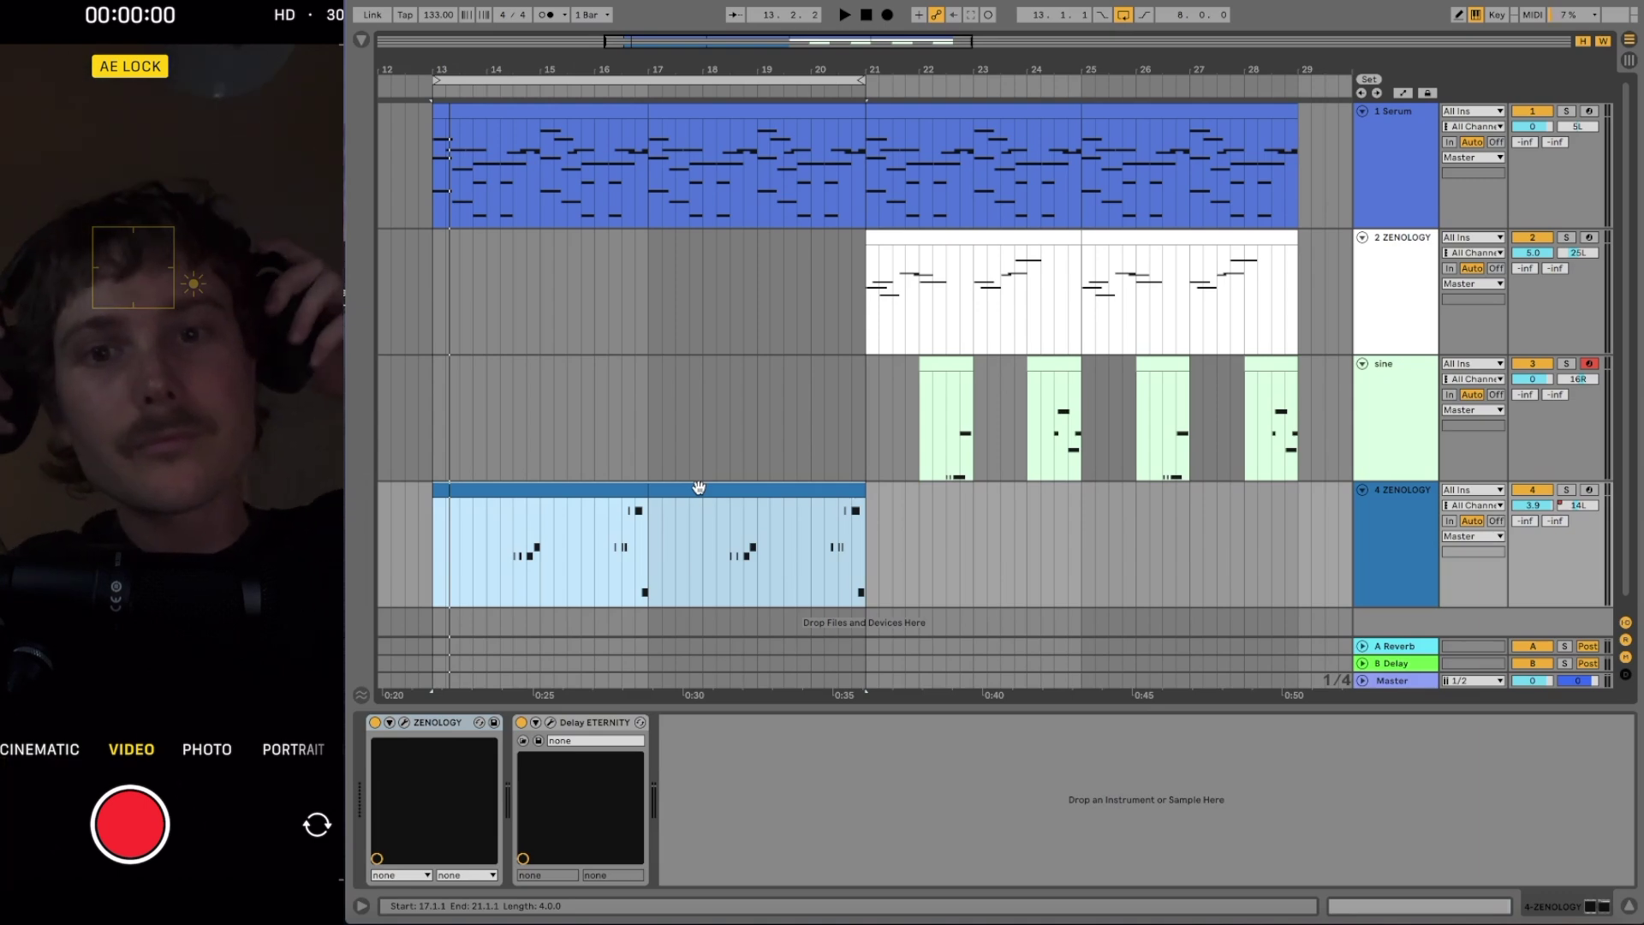
key("space")
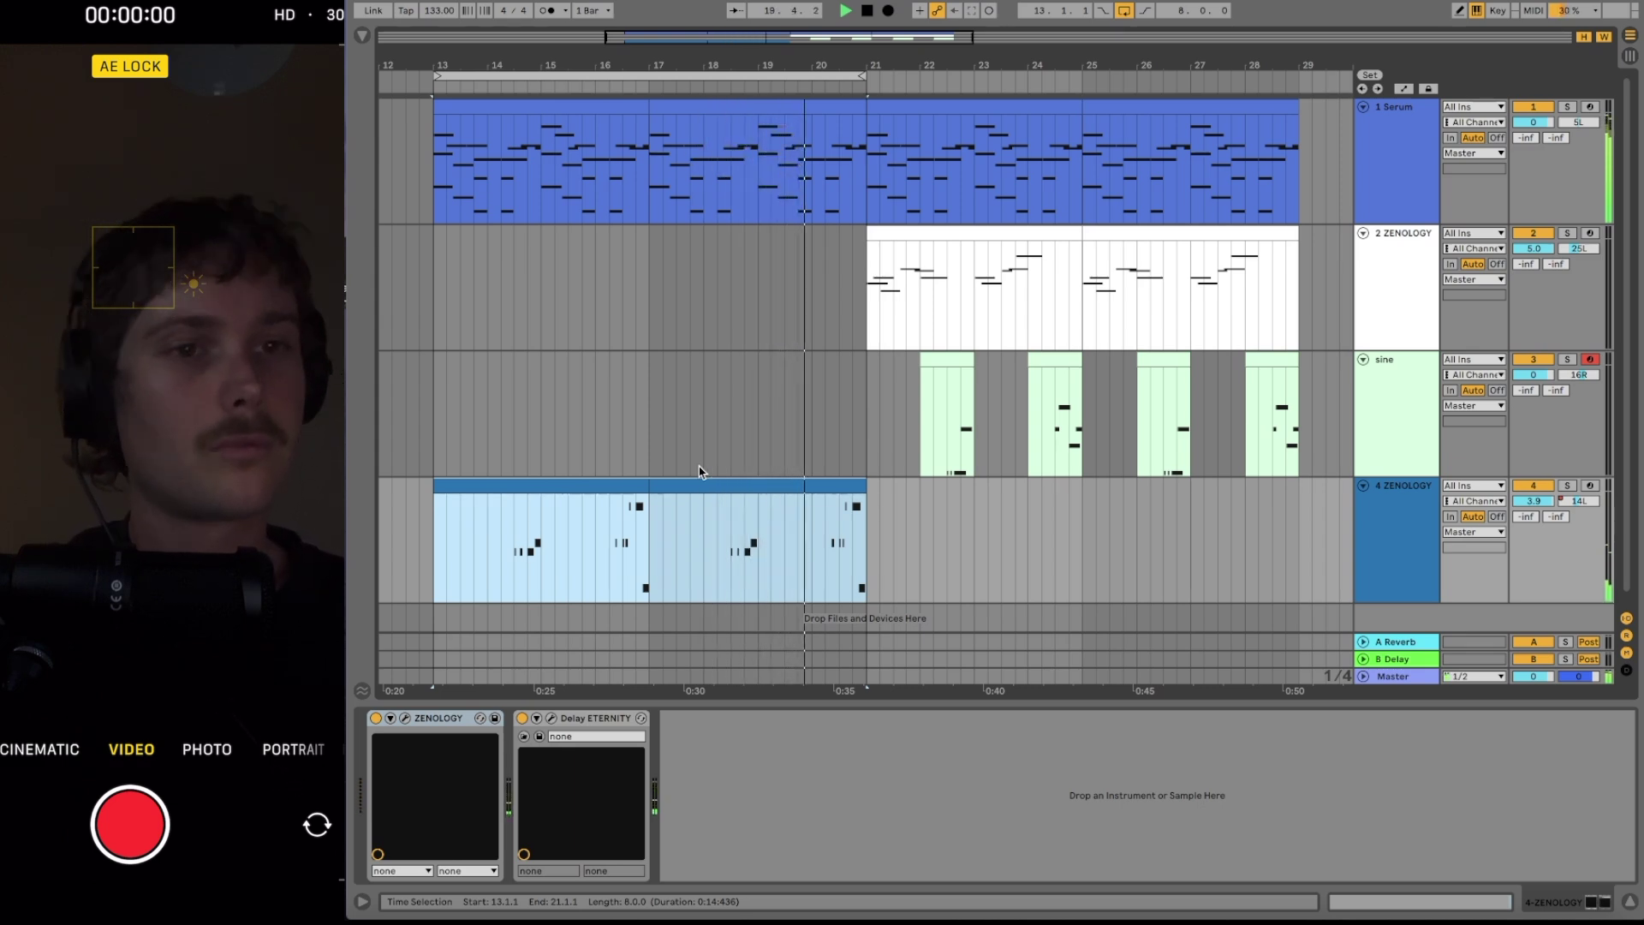
key("ctrl+alt+p")
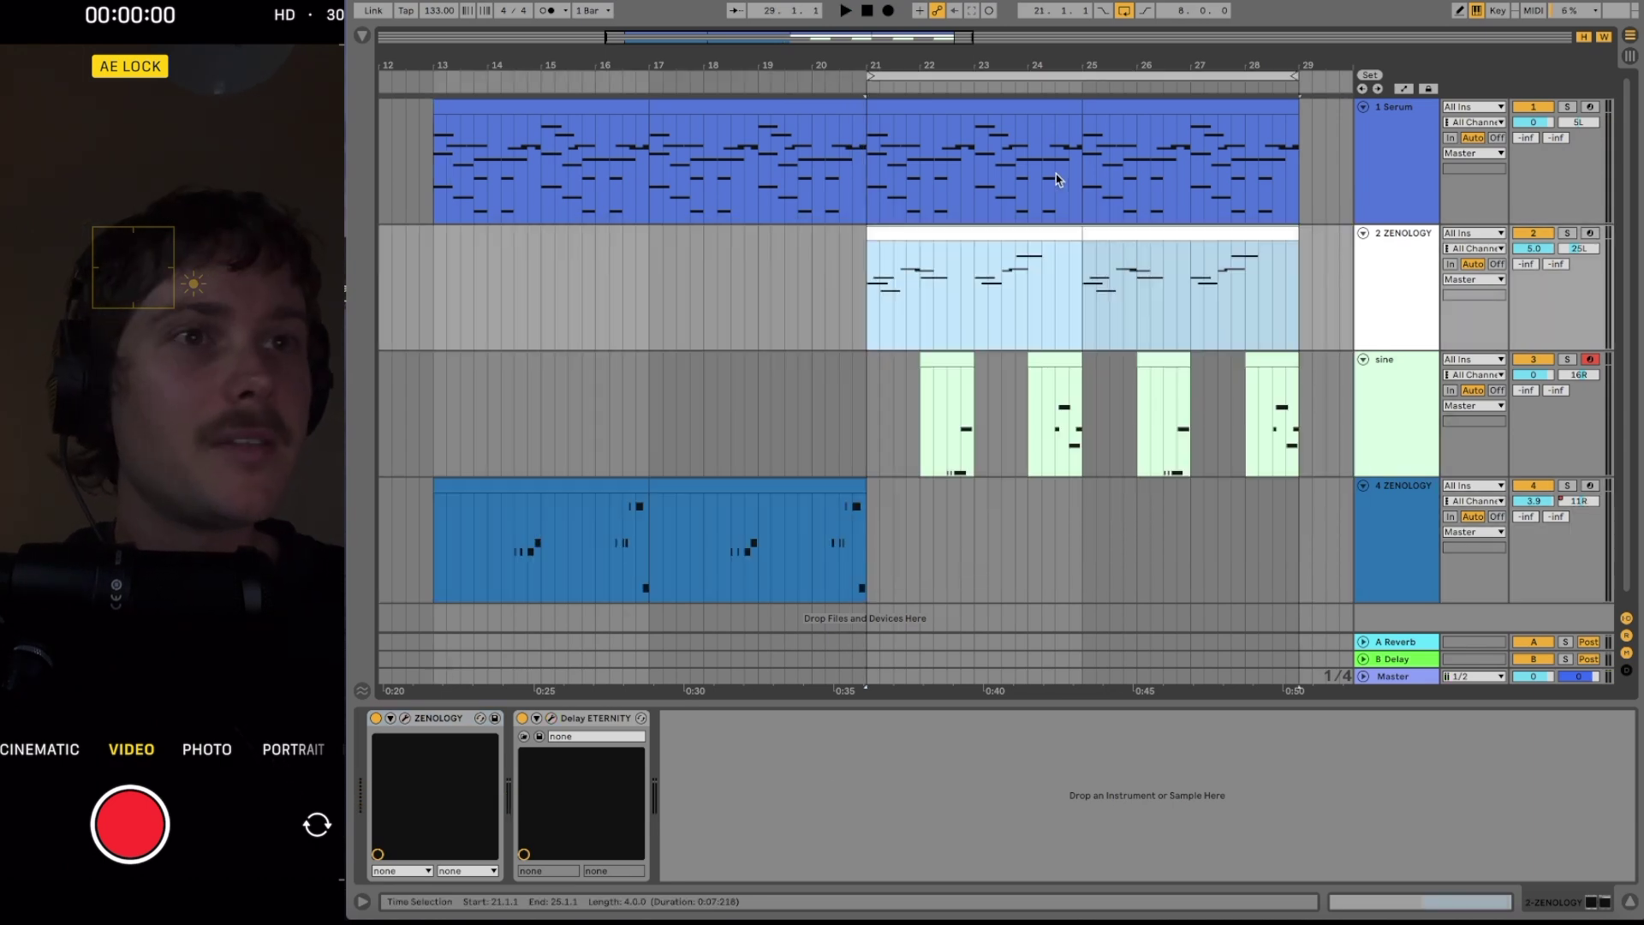
left_click(1130, 248)
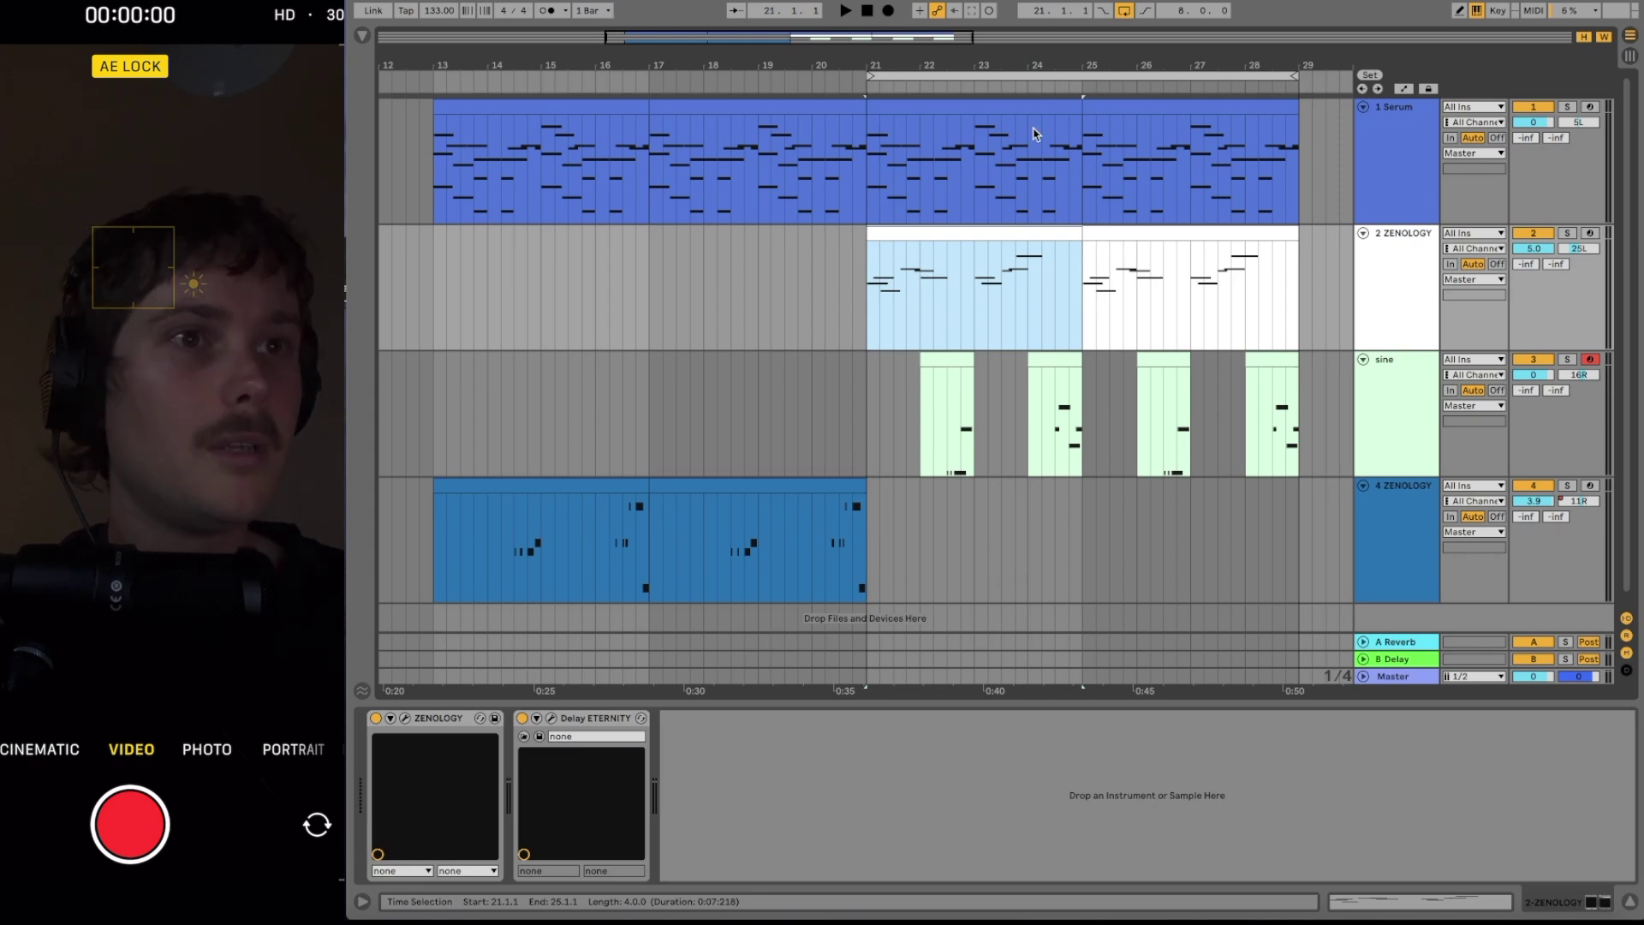
left_click(1036, 154, "shift")
double_click(1036, 154)
left_click(998, 199)
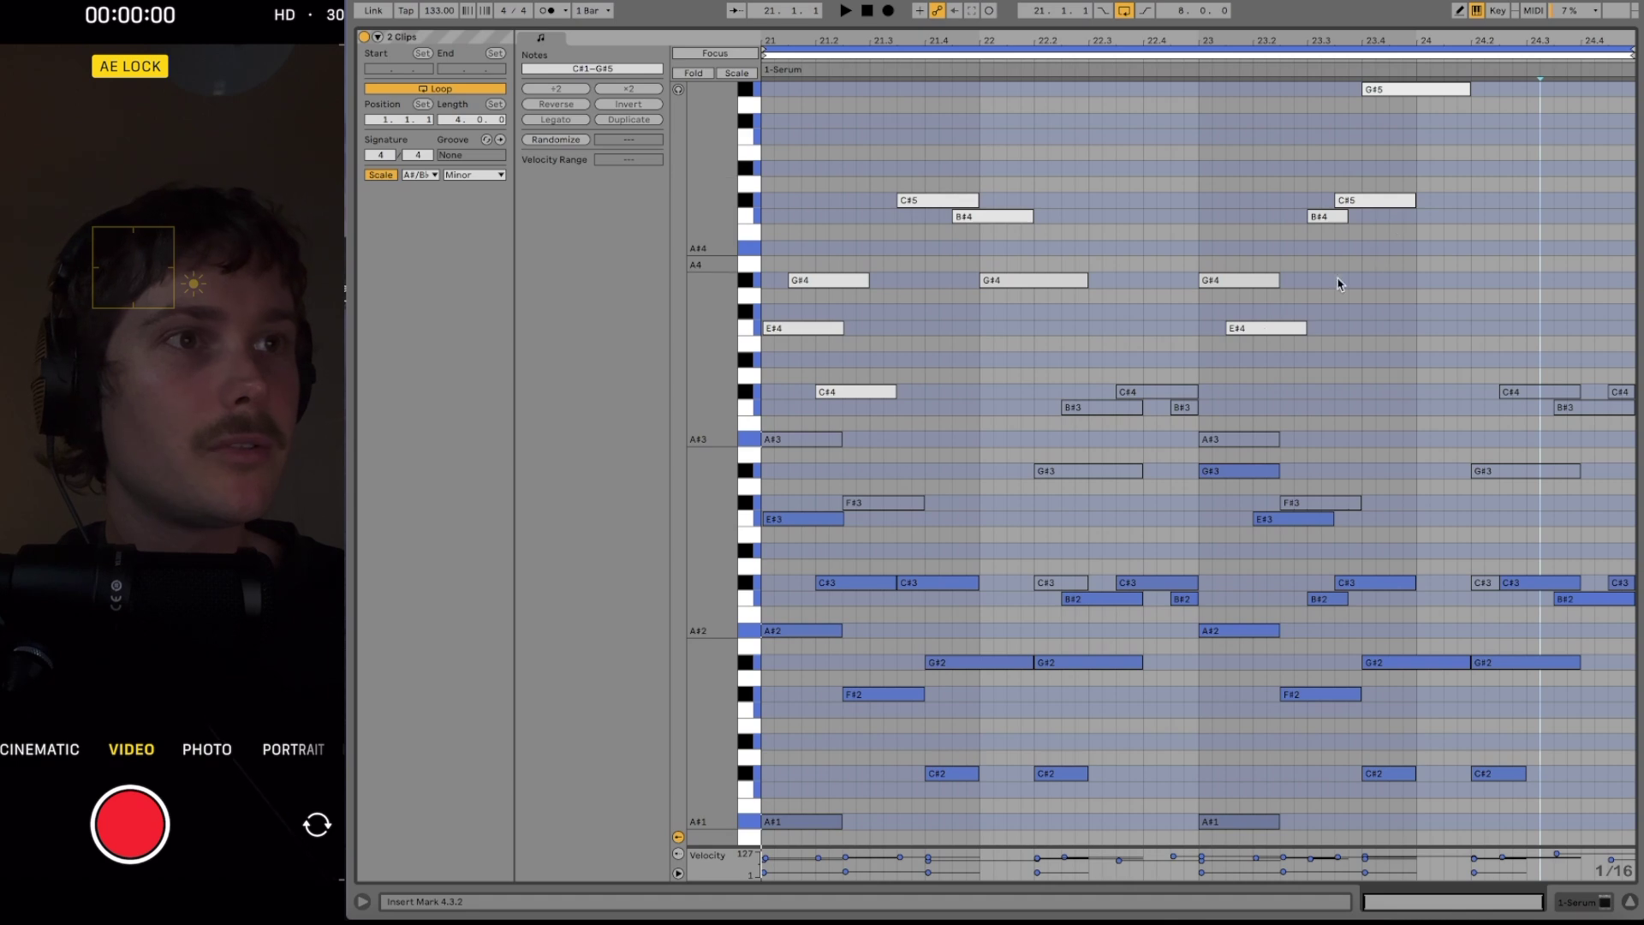
left_click_drag(1097, 156, 1188, 238)
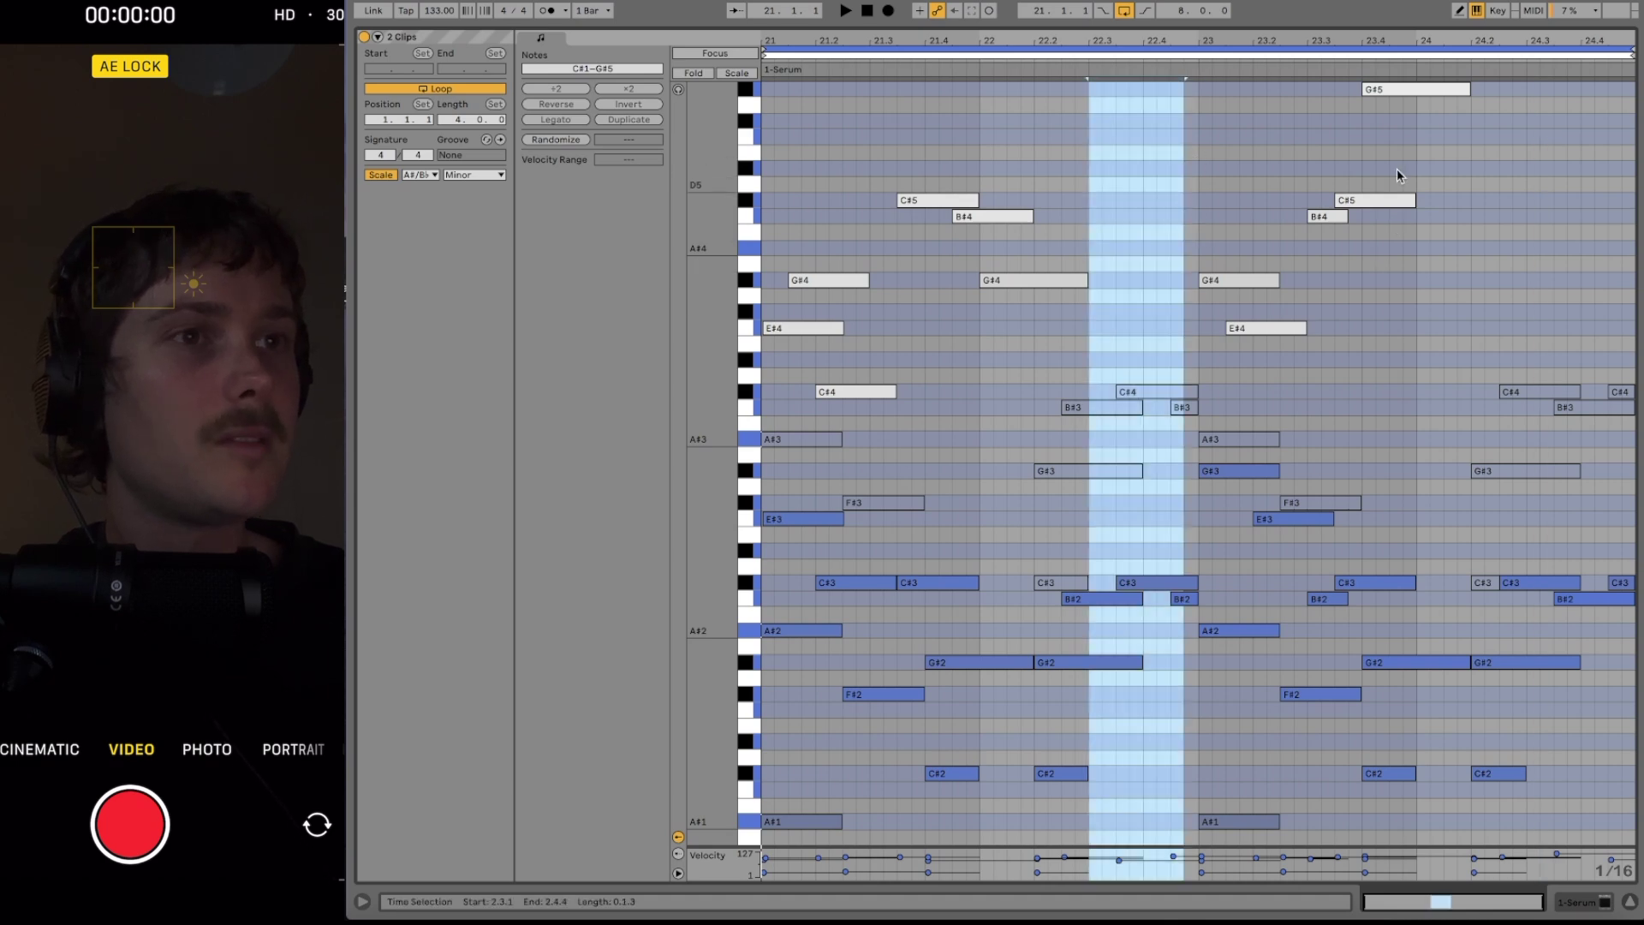
left_click(1541, 147)
Step: View the bar-24 sine clip's notes and clear the note grid's time selection
key("shift+Tab")
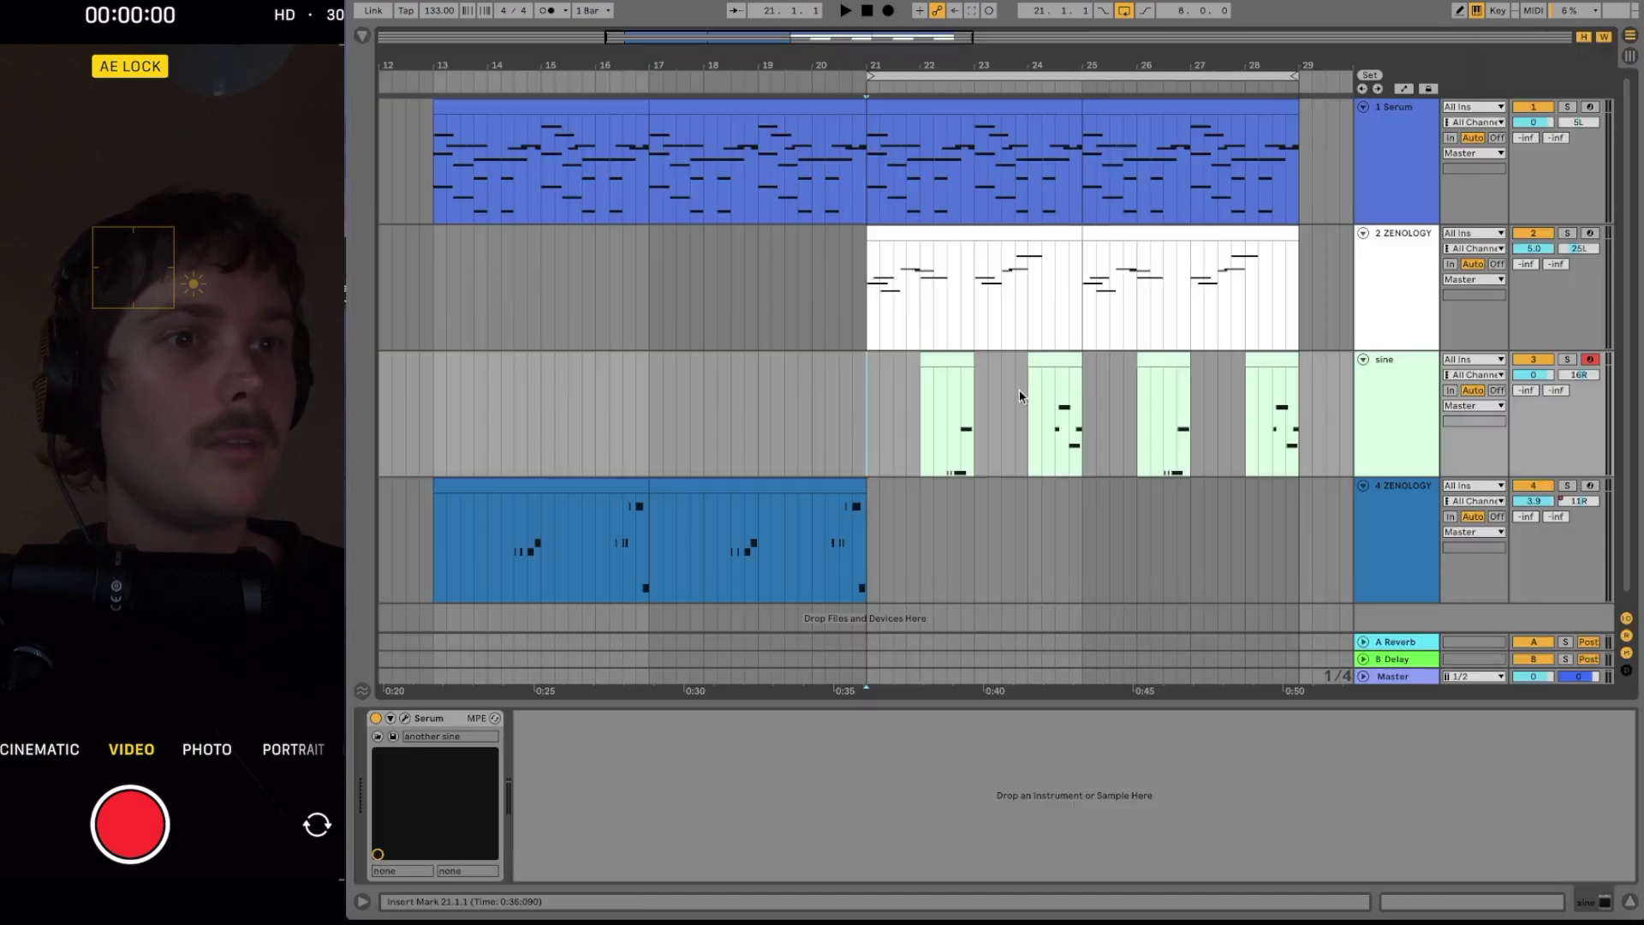
left_click(1048, 360)
key("shift+Tab")
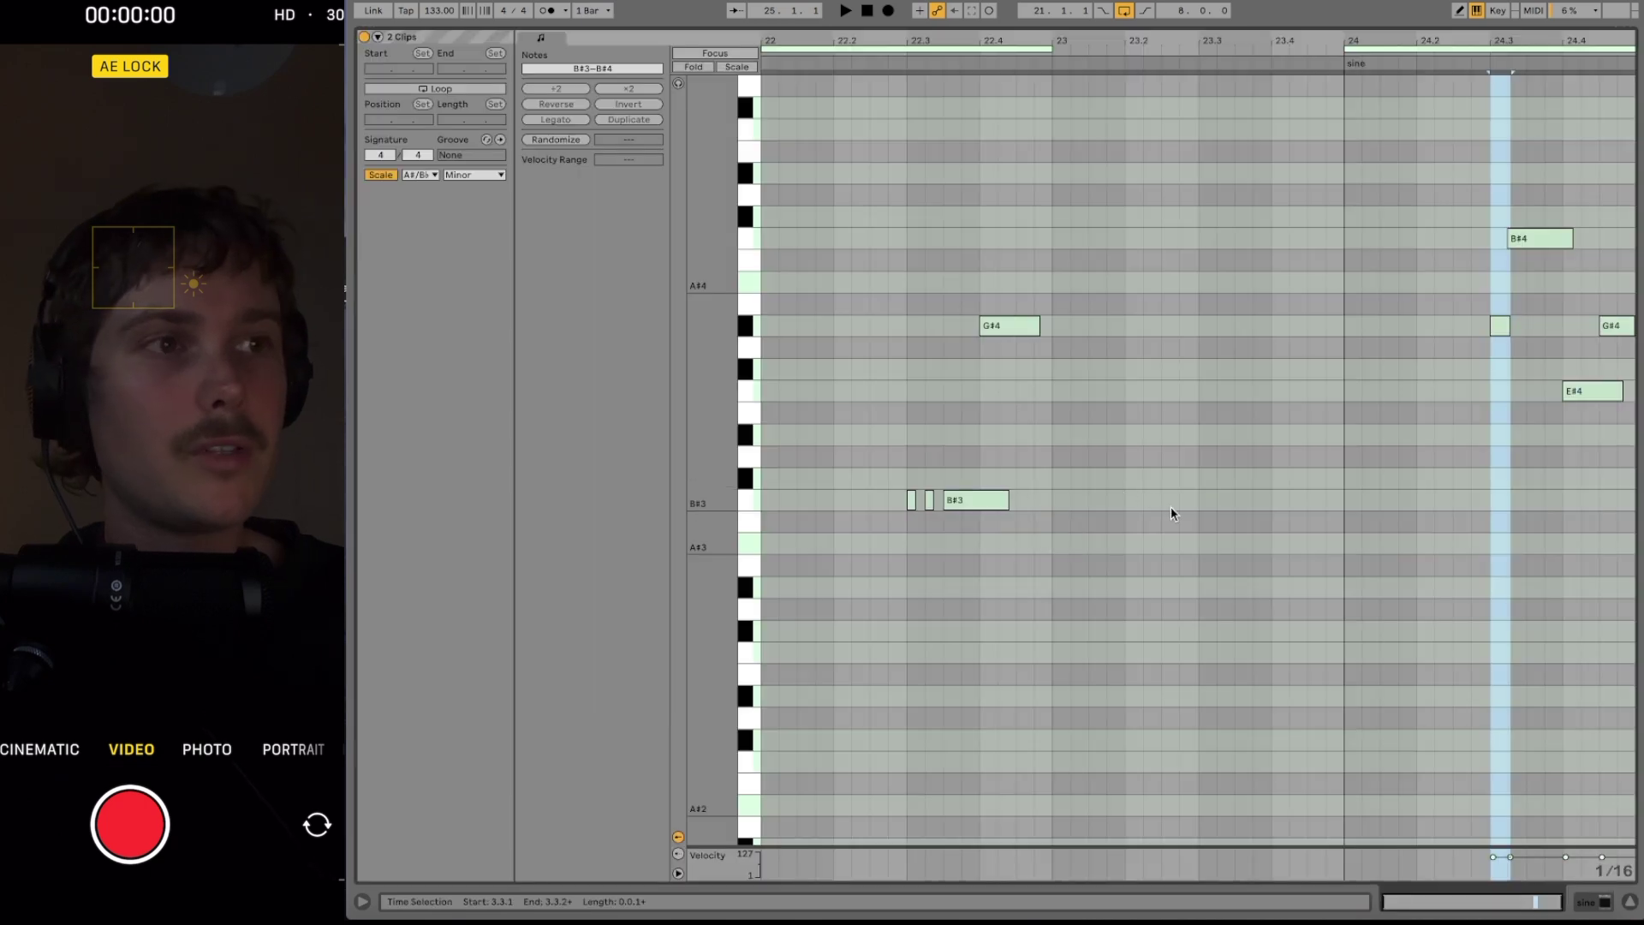
scroll(1170, 506, "up", 1)
left_click(1188, 519)
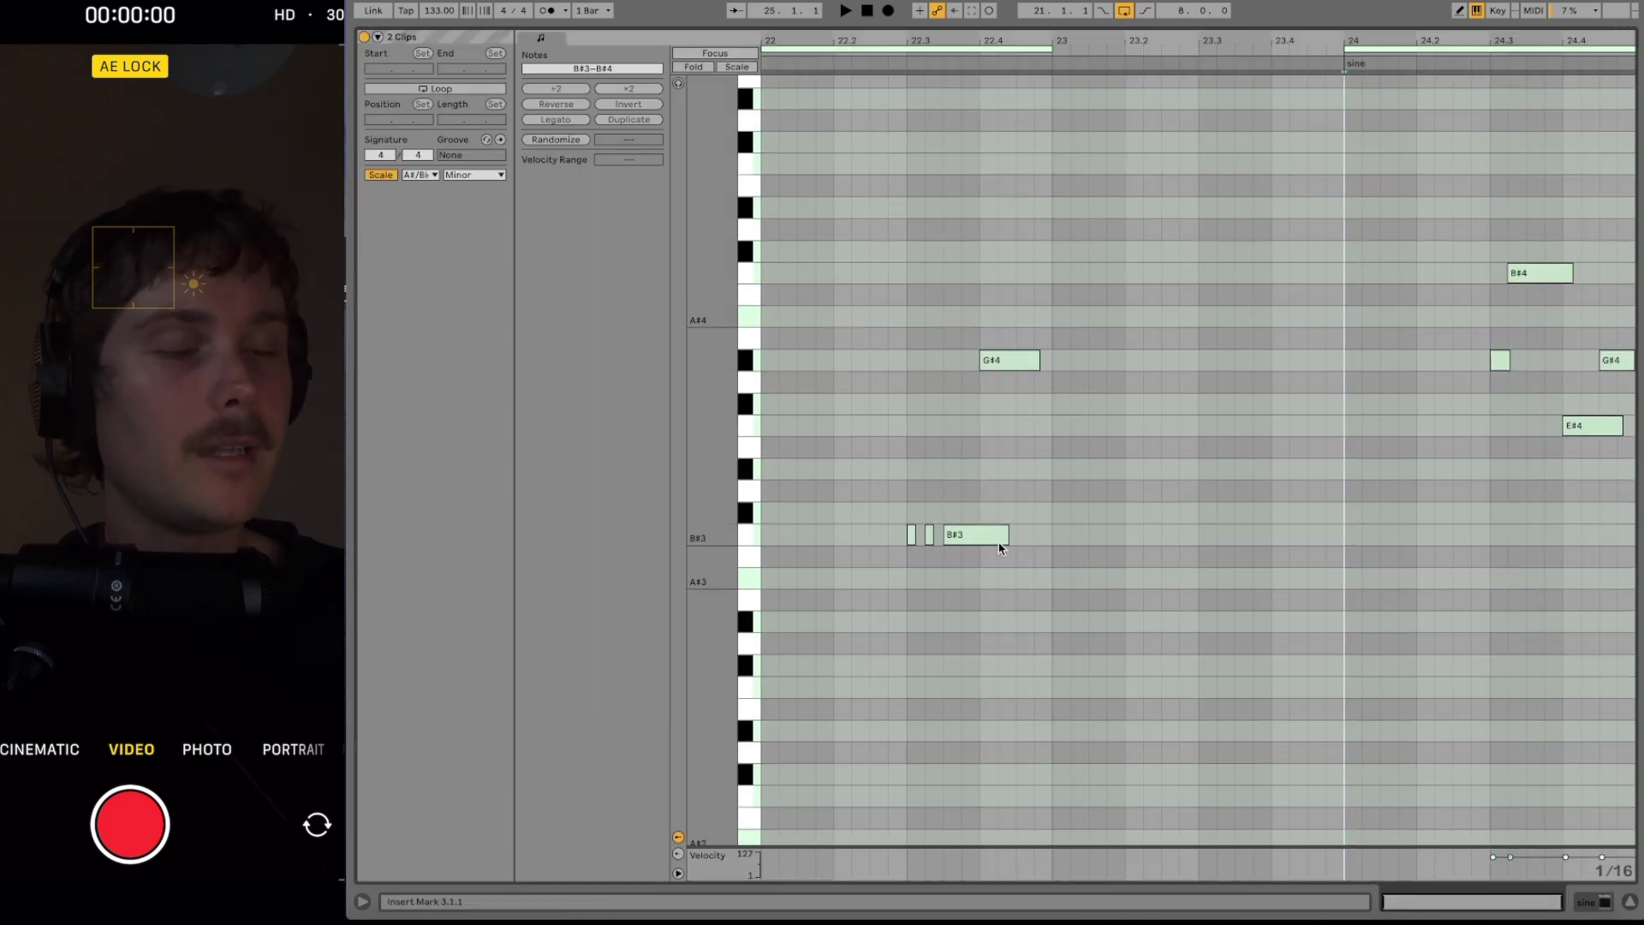
Step: Show the bar 21–25 sine clips with the ZENOLOGY 2 melody clip in one note editor
key("shift+Tab")
left_click(876, 398)
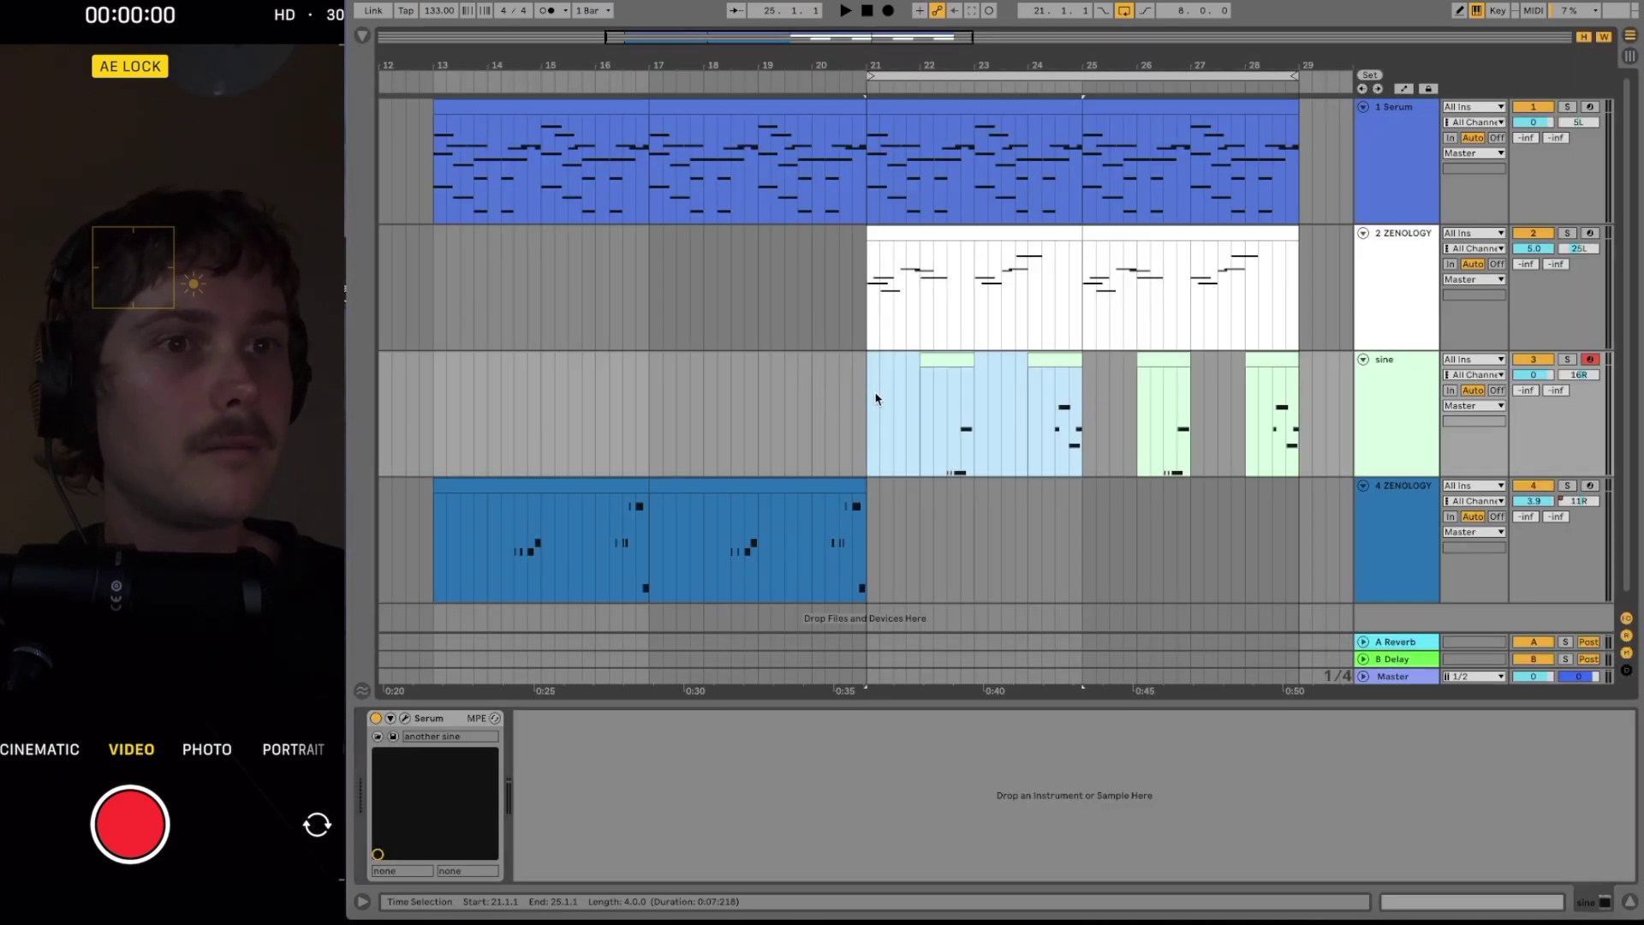
left_click(1056, 363, "shift")
key("shift+Tab")
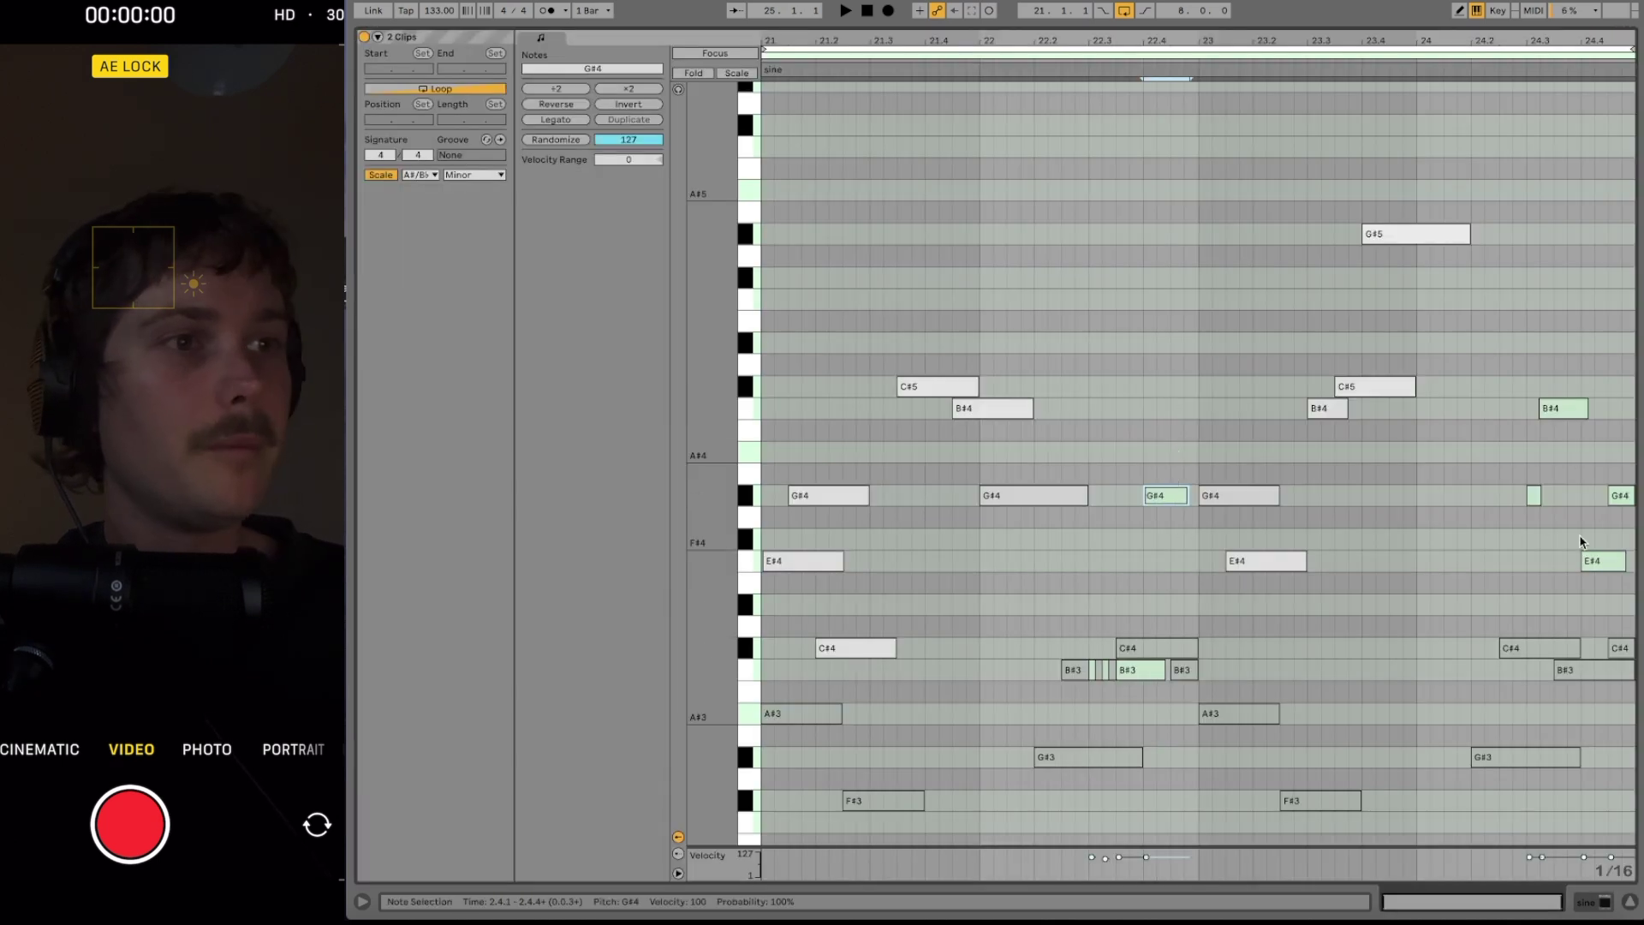